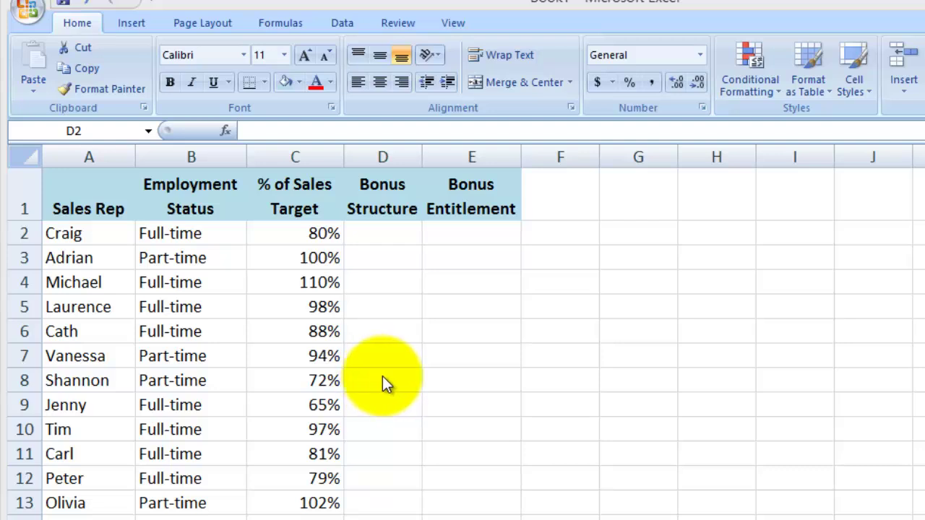
# - Insert an IF function into Bonus Structure cell D2 from the Logical function library
pyautogui.click(378, 236)
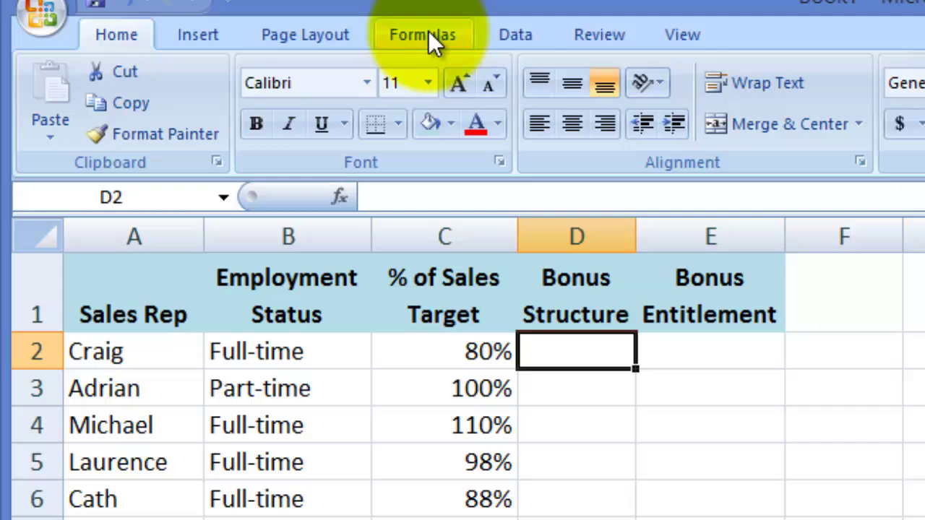
pyautogui.click(374, 30)
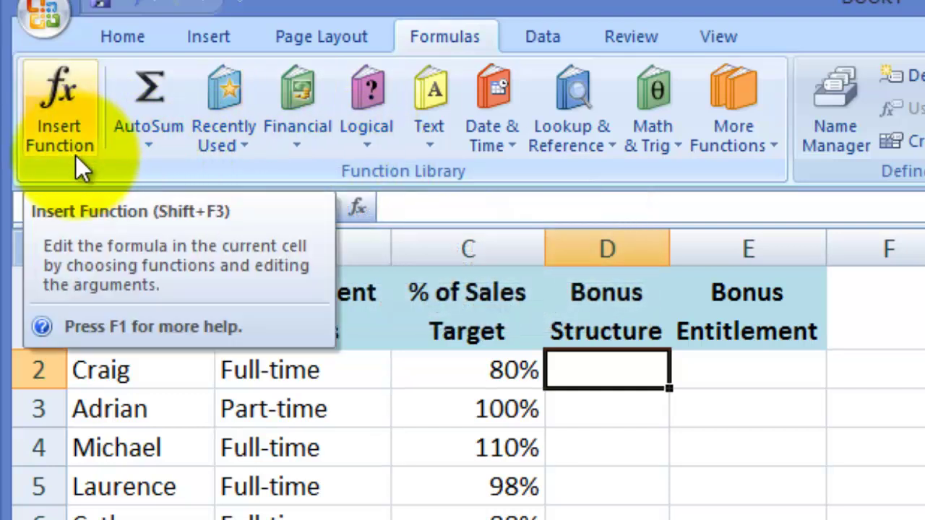
pyautogui.click(376, 144)
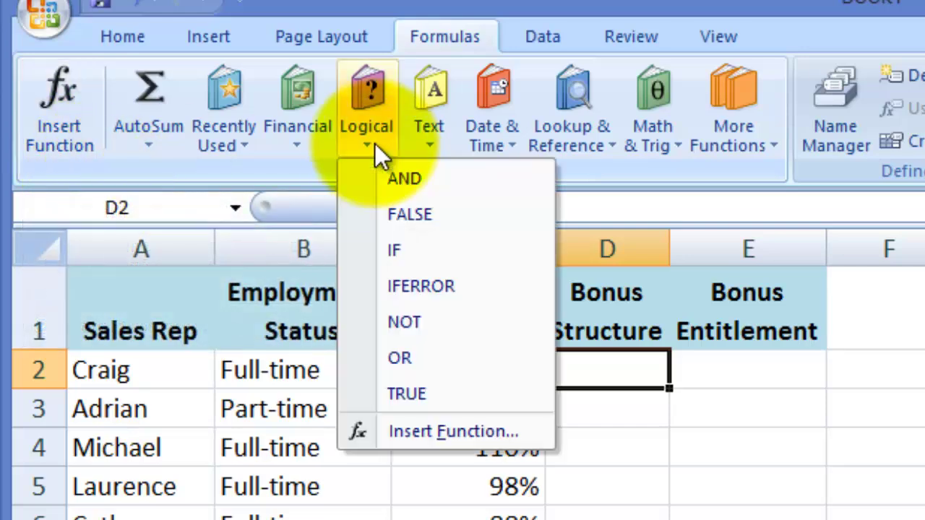
pyautogui.click(403, 248)
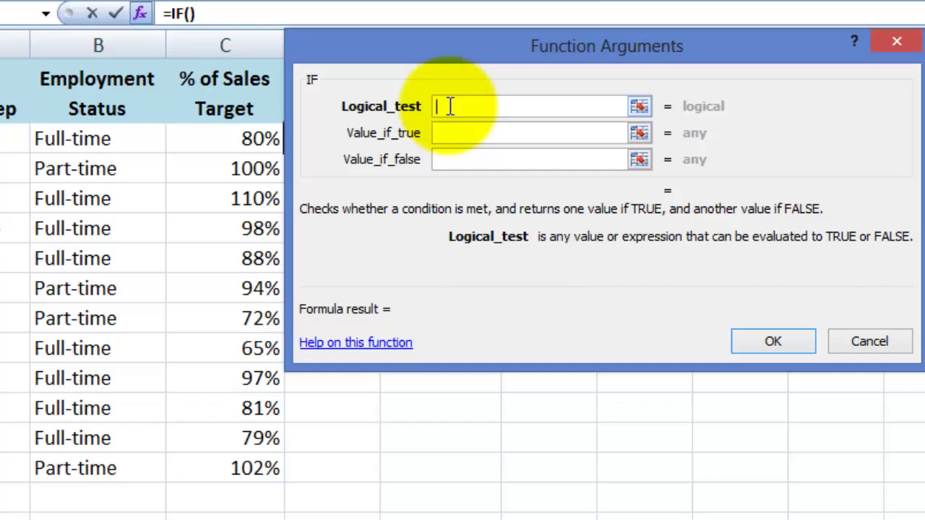
# - Set D2's IF logical test to B2="Full-time"
pyautogui.click(105, 140)
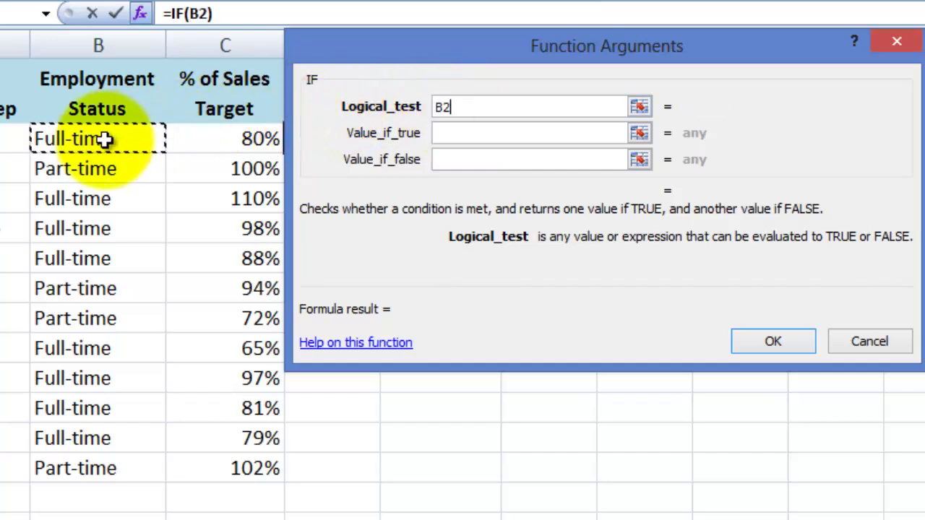
pyautogui.write('=')
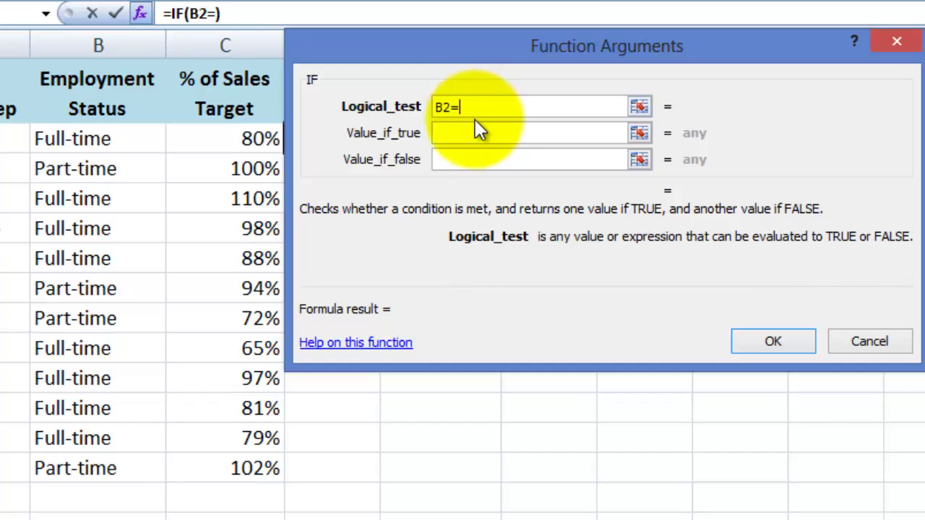
pyautogui.write('"Full')
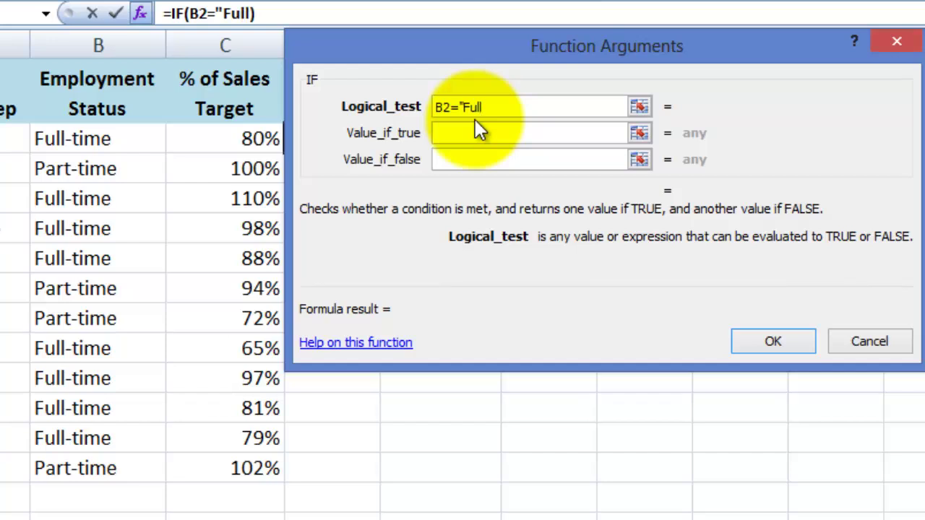
pyautogui.write('-time"')
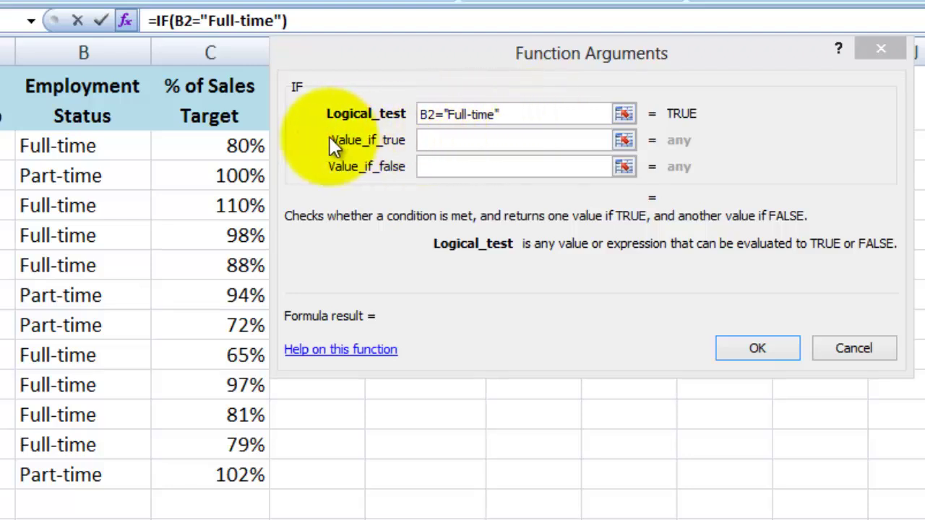
# - Enter 'Bonus 1' as the true value and 'Bonus 2' as the false value, then confirm
pyautogui.click(439, 140)
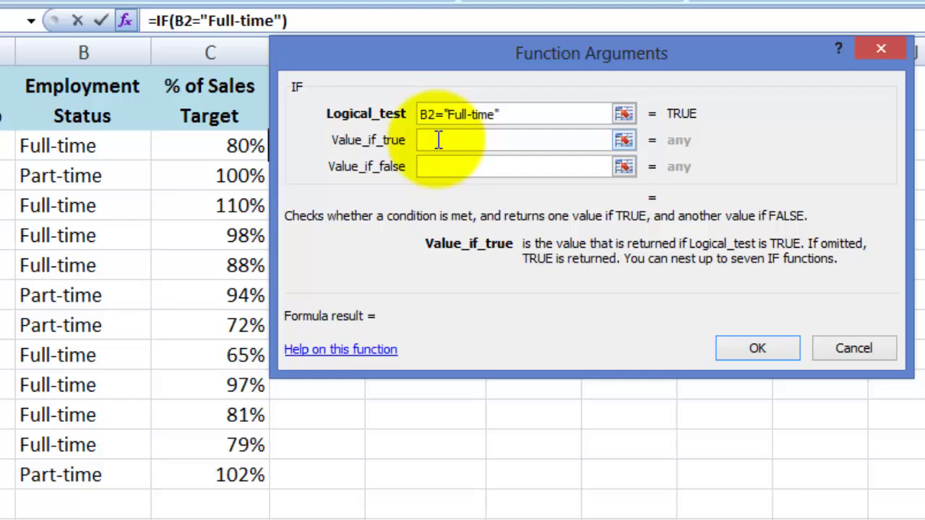
pyautogui.write('Bonus 1')
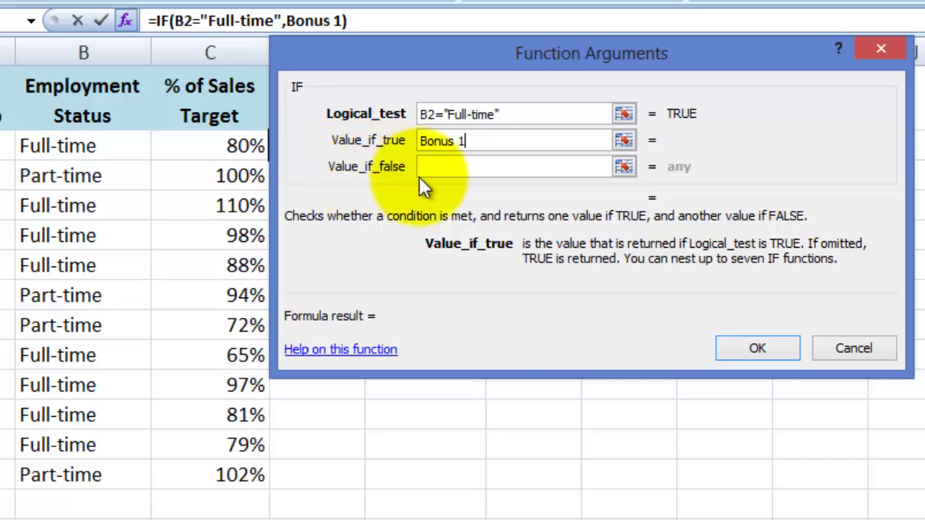
pyautogui.click(455, 167)
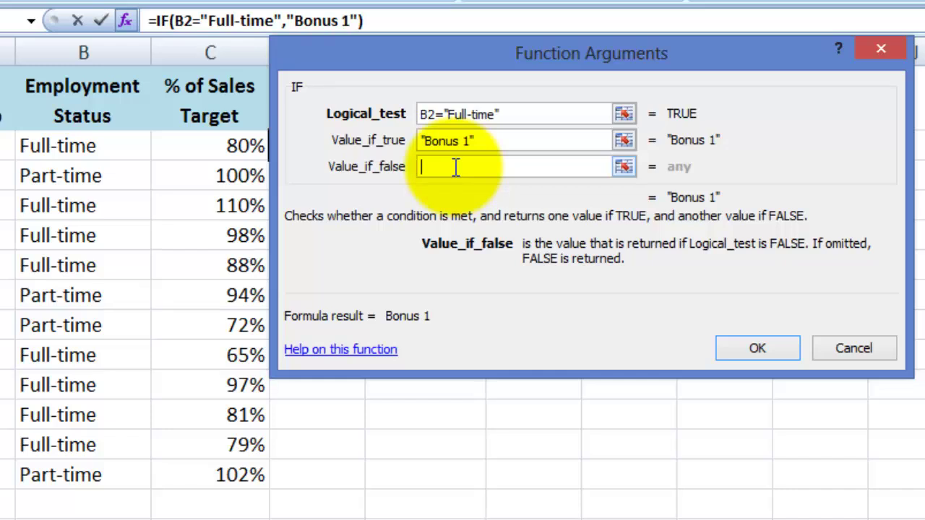
pyautogui.write('Bonus 2')
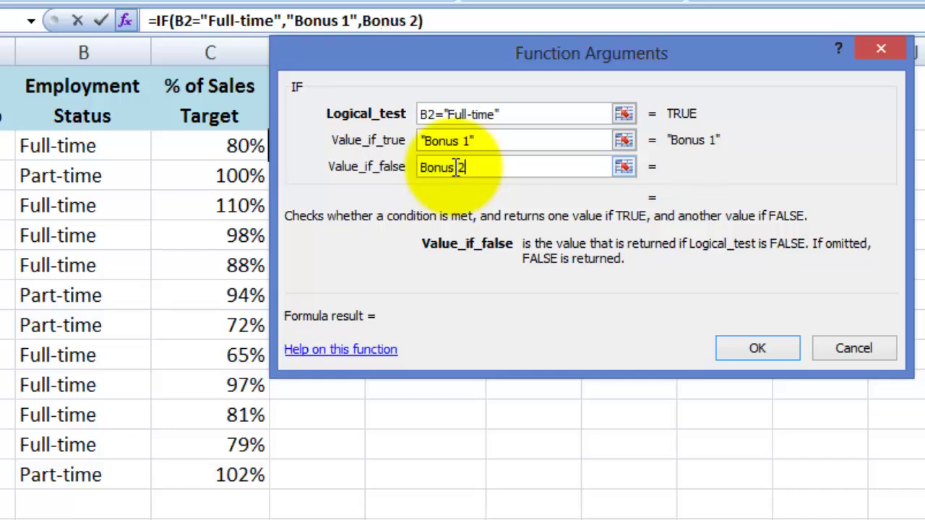
pyautogui.click(739, 347)
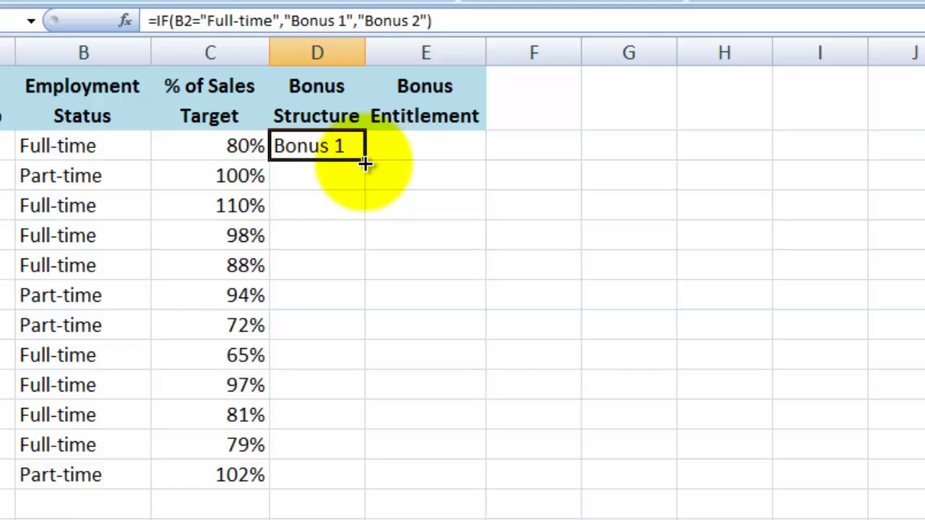
# - Fill D2's formula down to D13, then clear cell D2
pyautogui.doubleClick(365, 164)
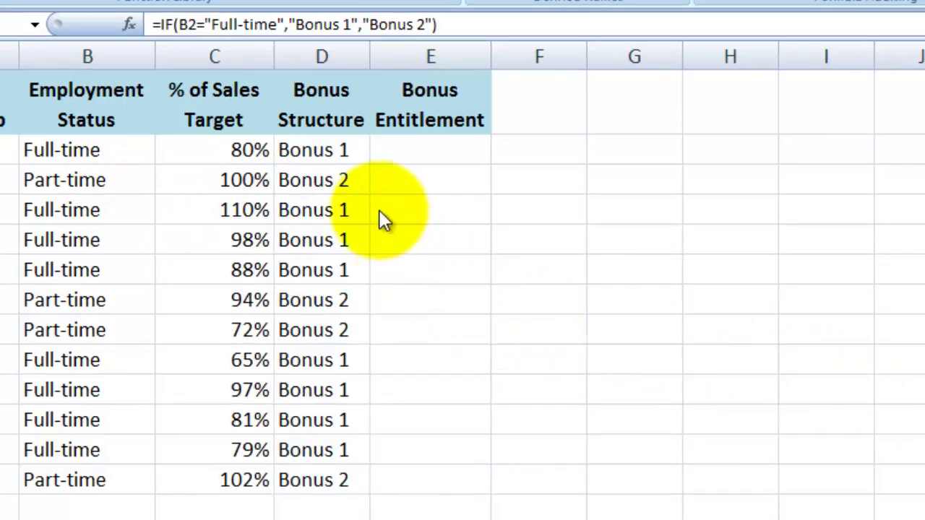
pyautogui.click(305, 150)
pyautogui.press('Delete')
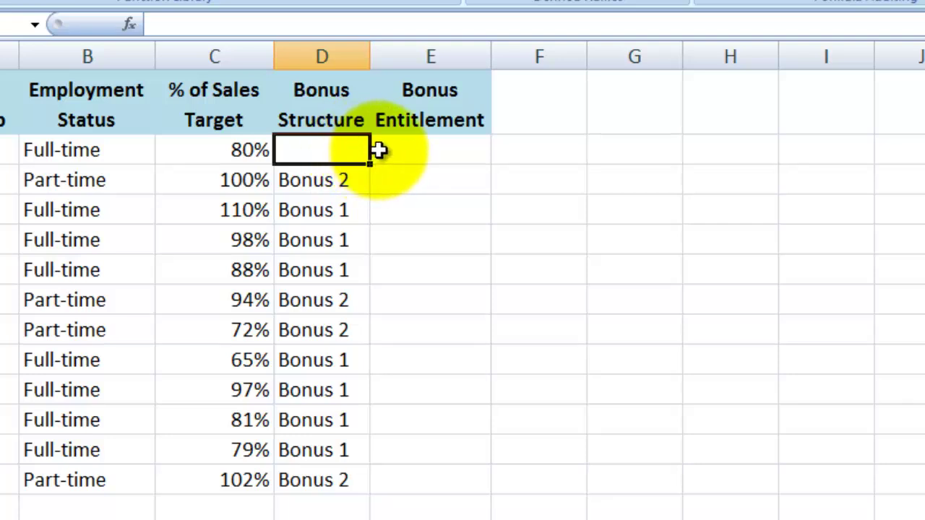
# - Type =if(B2="Full-time", directly into D2 to start the formula by hand
pyautogui.write('=if(')
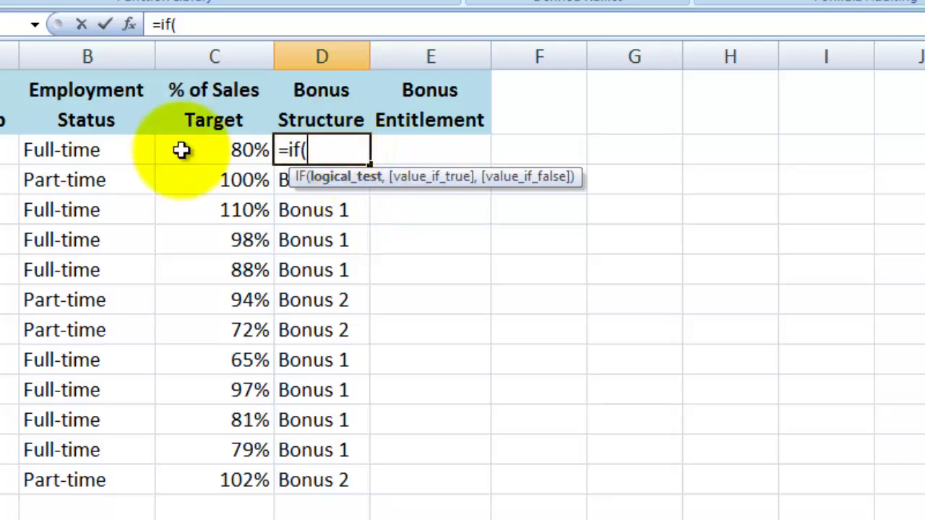
pyautogui.click(107, 152)
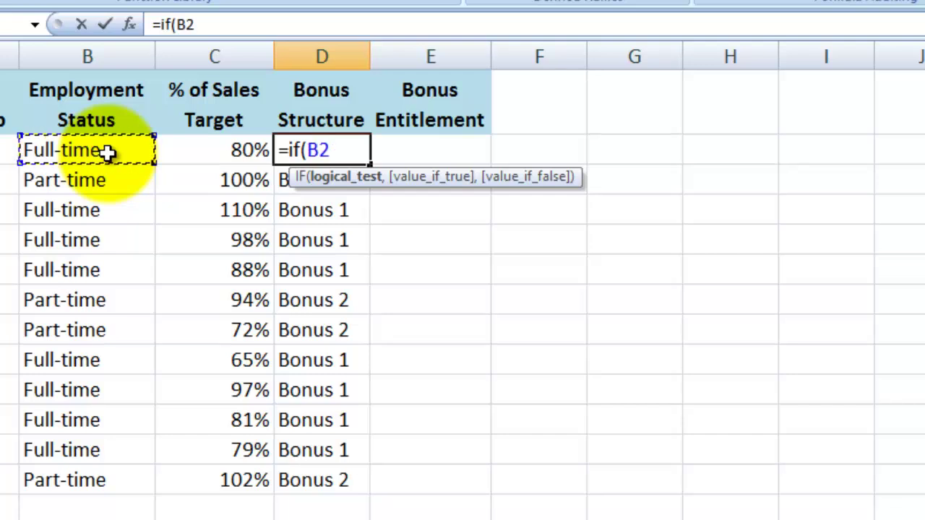
pyautogui.write('=')
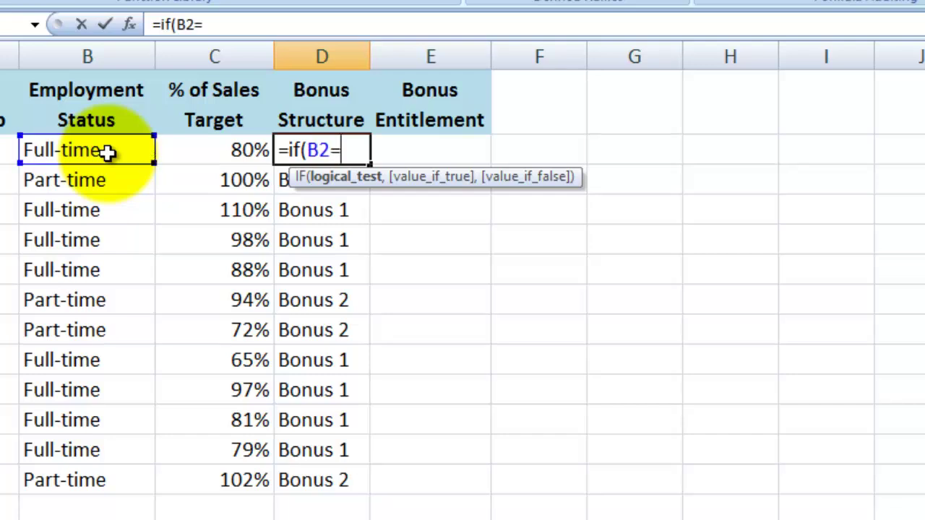
pyautogui.write('"Full-time"')
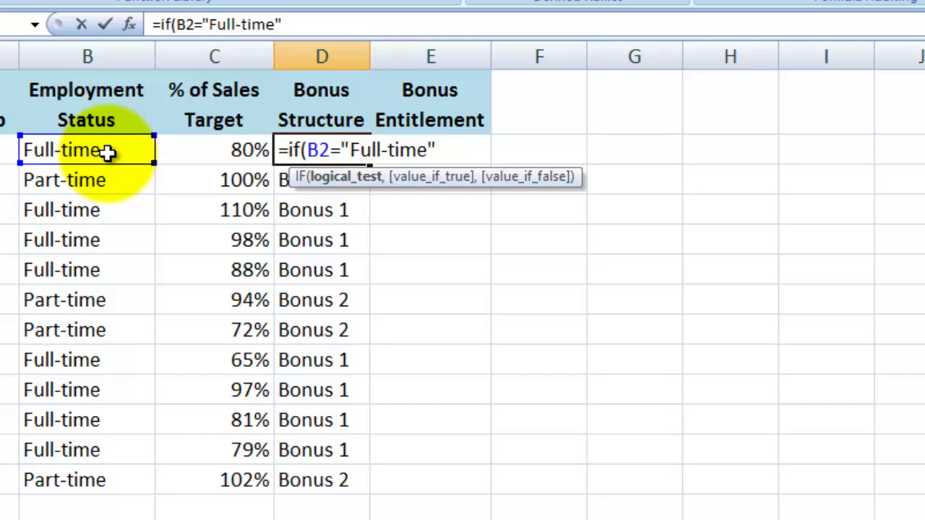
pyautogui.write(',')
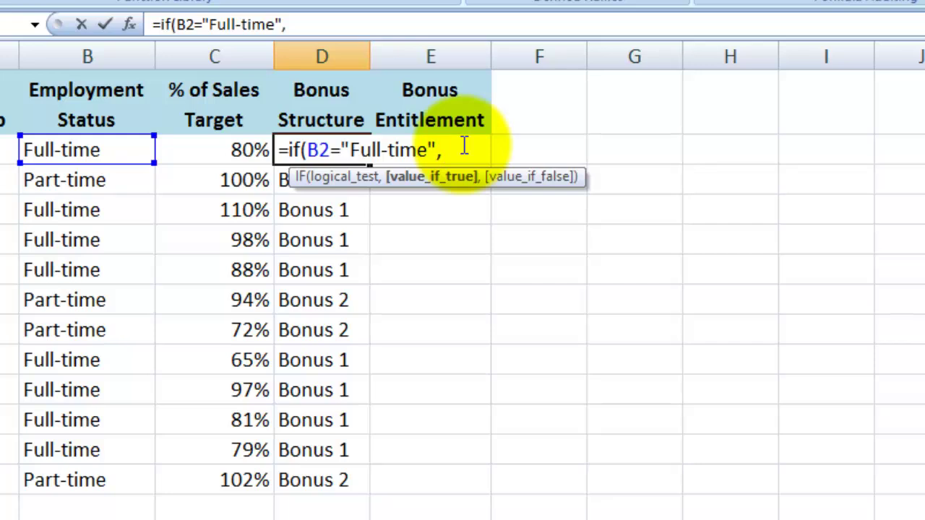
# - Complete D2 as =if(B2="Full-time","Bonus 1","Bonus 2") and commit it
pyautogui.write('"')
pyautogui.write('Bonu')
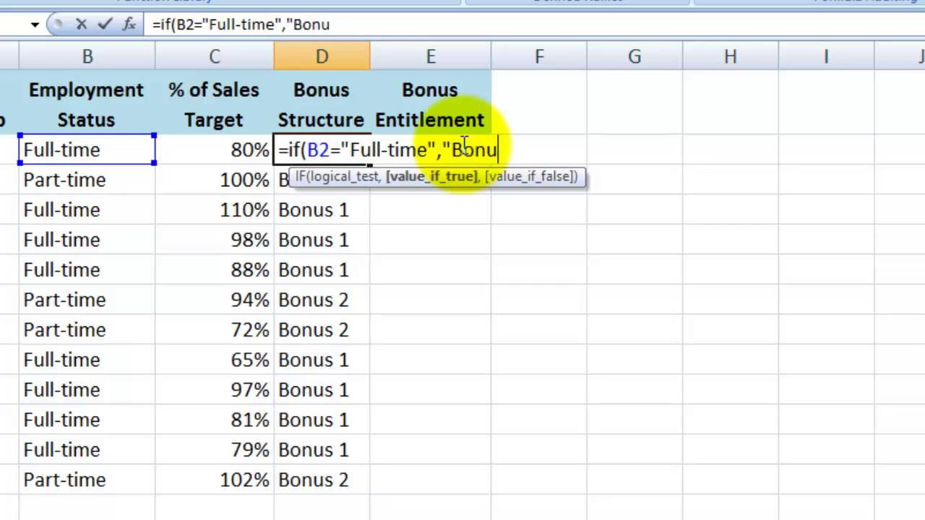
pyautogui.write('s 1",')
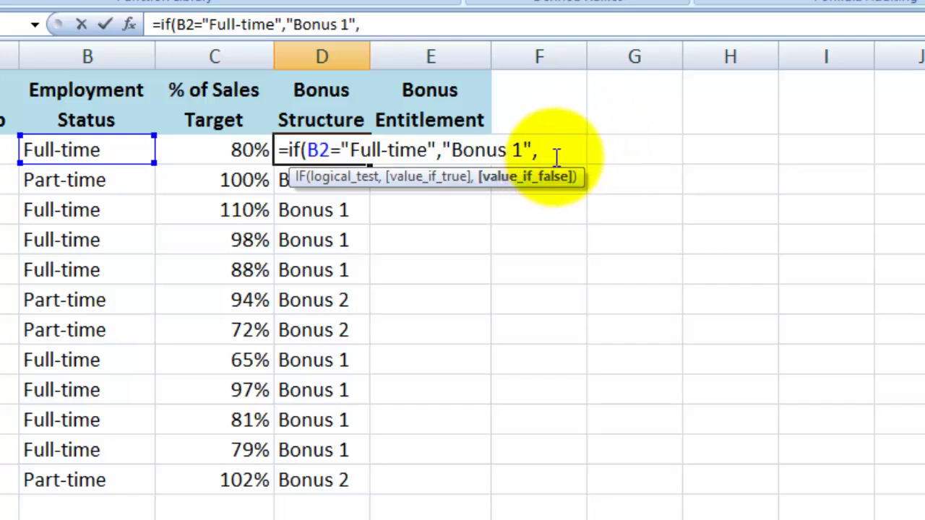
pyautogui.write('"Bonus 2')
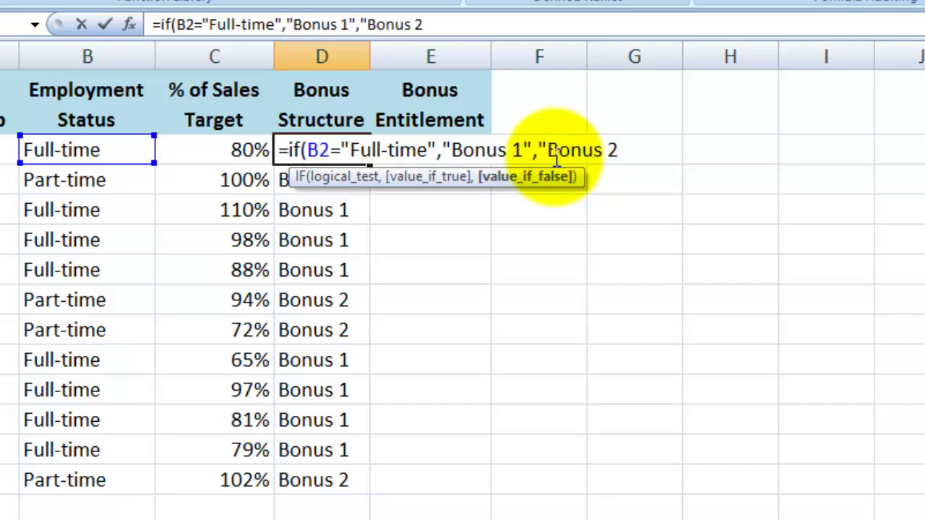
pyautogui.write('")')
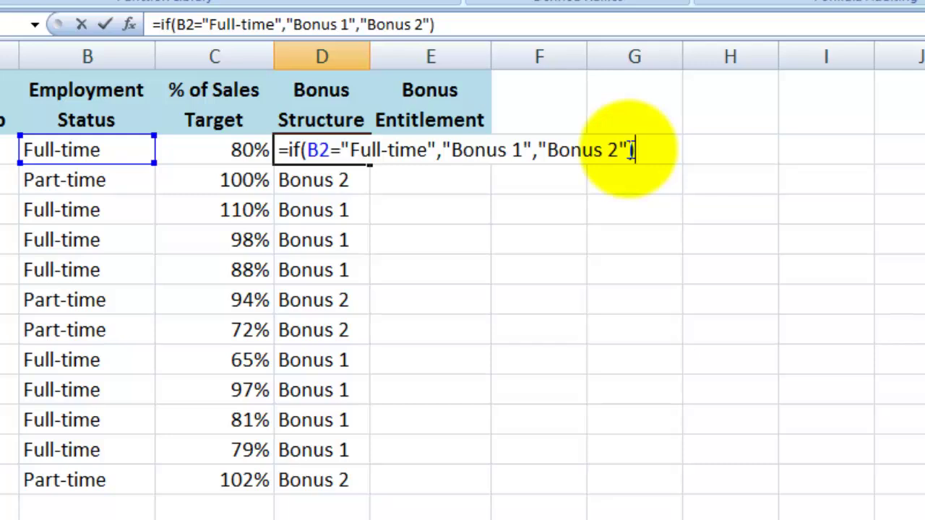
pyautogui.press('Return')
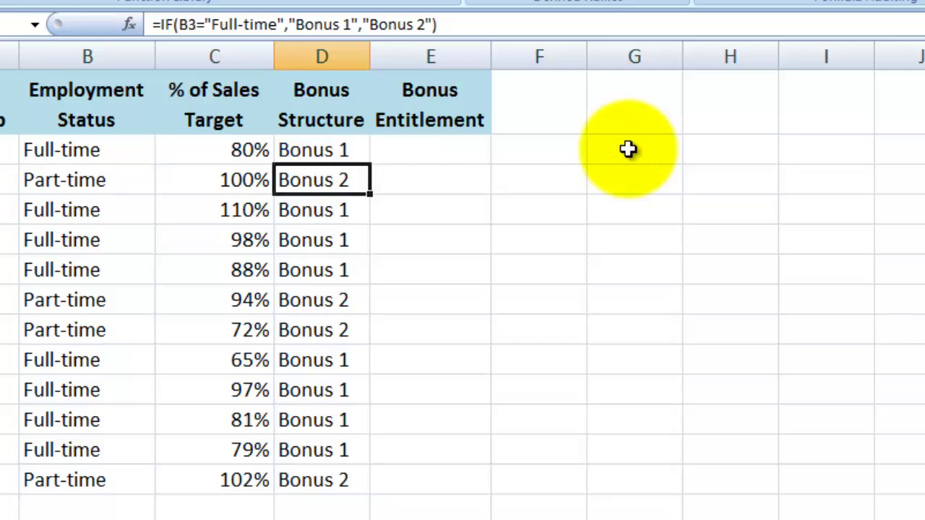
# - Insert an IF function into Bonus Entitlement cell E2, moving its dialog clear of the data
pyautogui.click(415, 151)
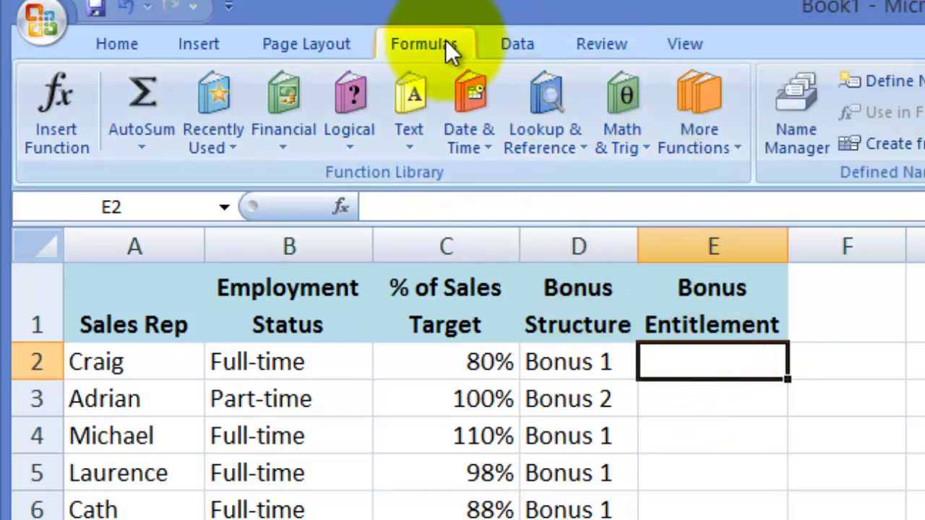
pyautogui.click(344, 148)
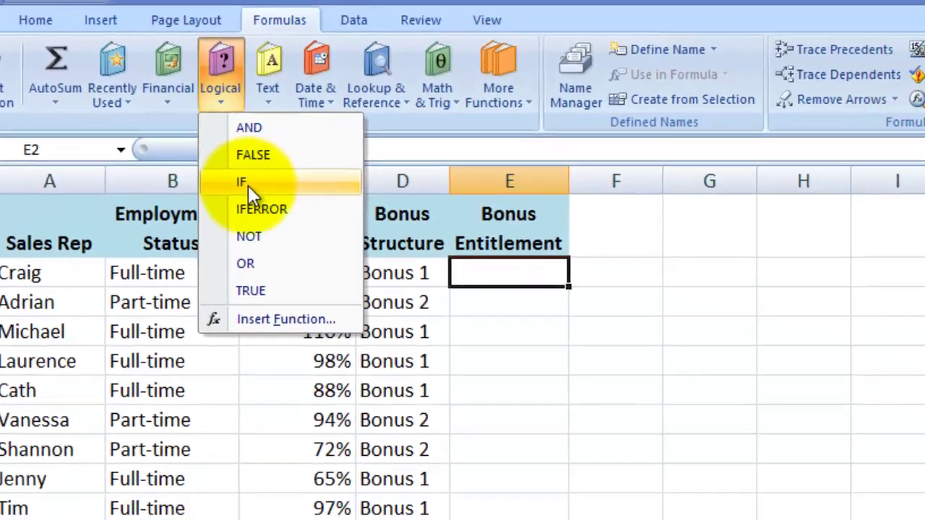
pyautogui.click(361, 240)
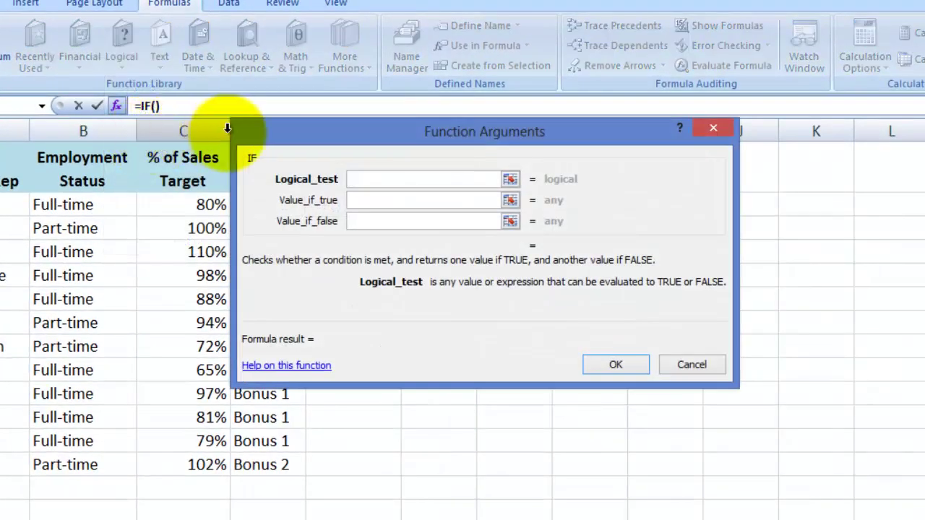
pyautogui.moveTo(232, 133); pyautogui.dragTo(437, 64)
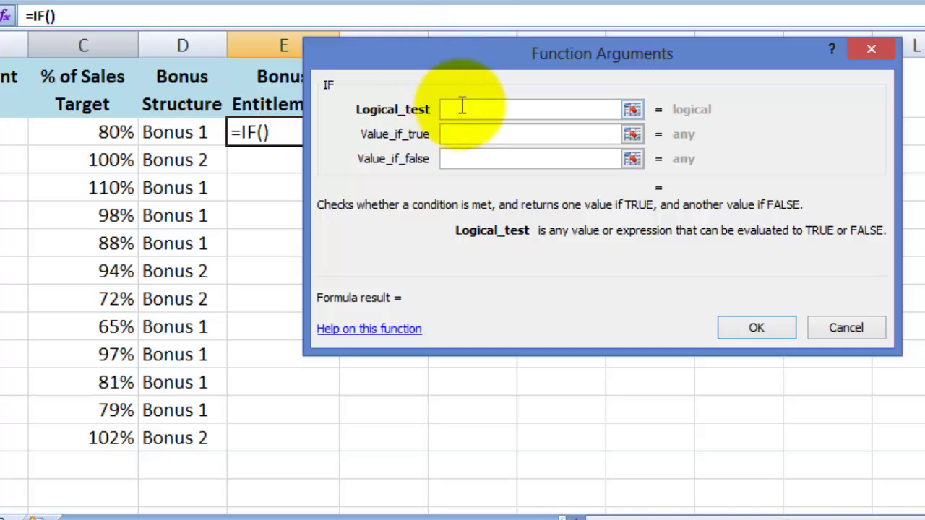
# - Set E2's IF logical test to C2>=100%
pyautogui.click(86, 130)
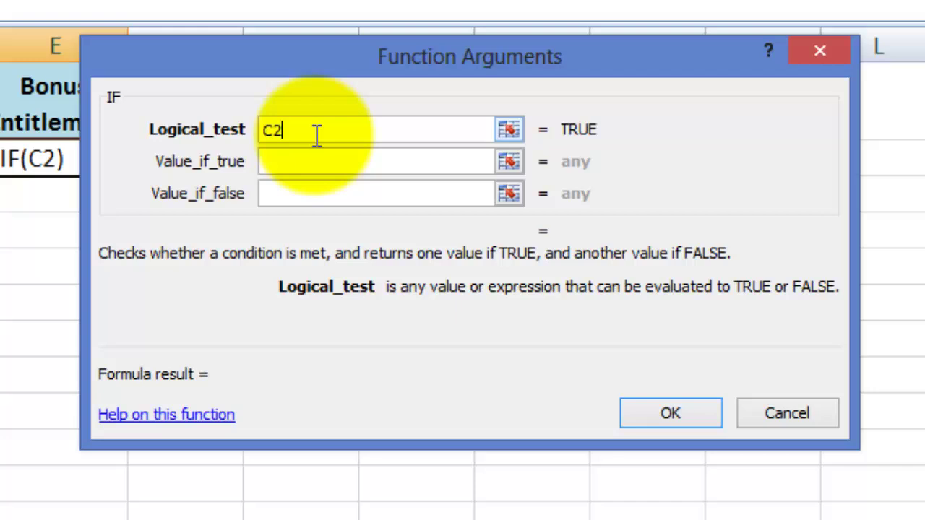
pyautogui.write('>')
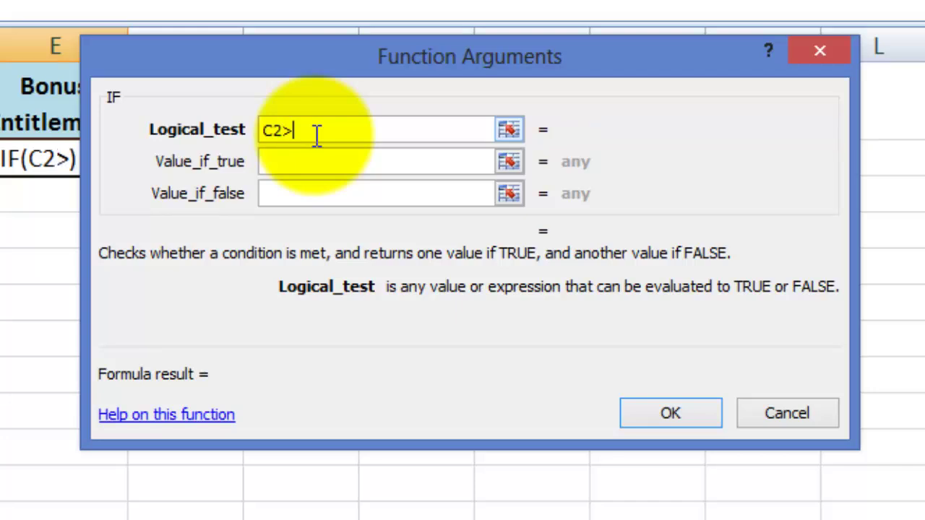
pyautogui.write('=')
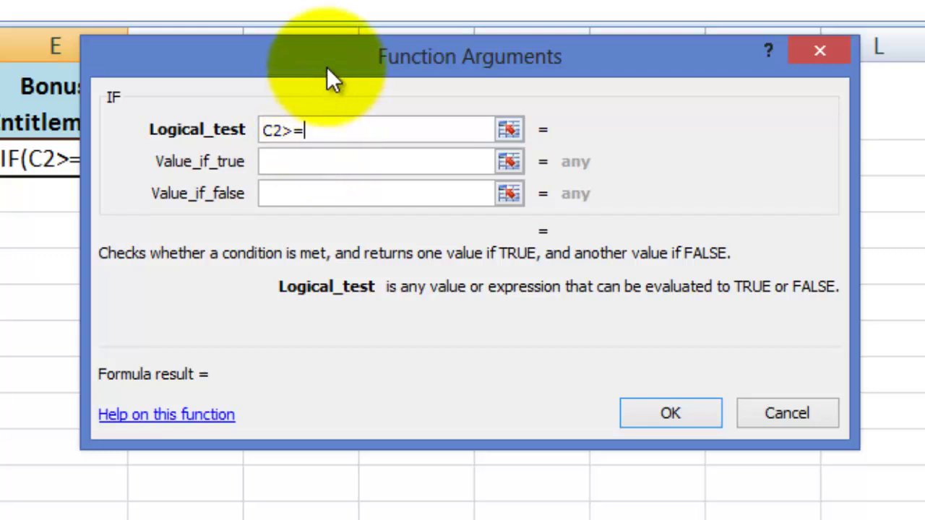
pyautogui.write('100')
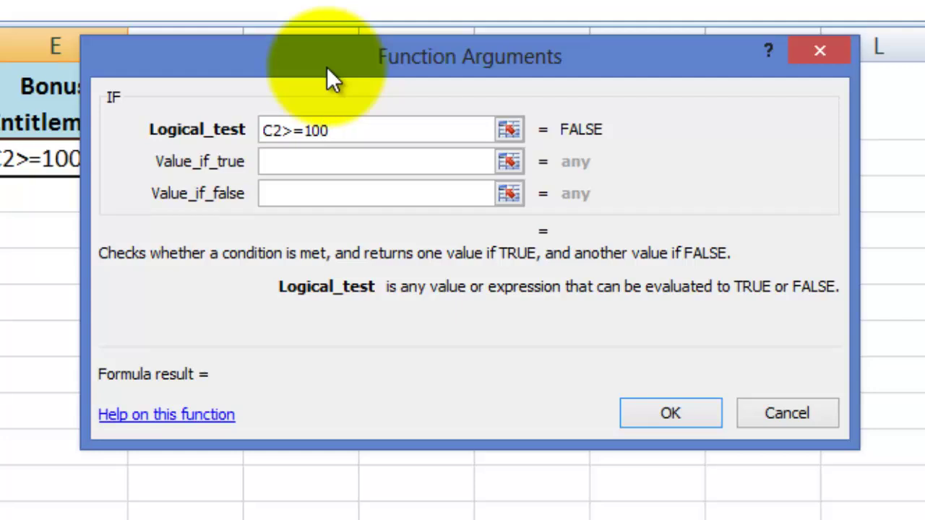
pyautogui.write('%')
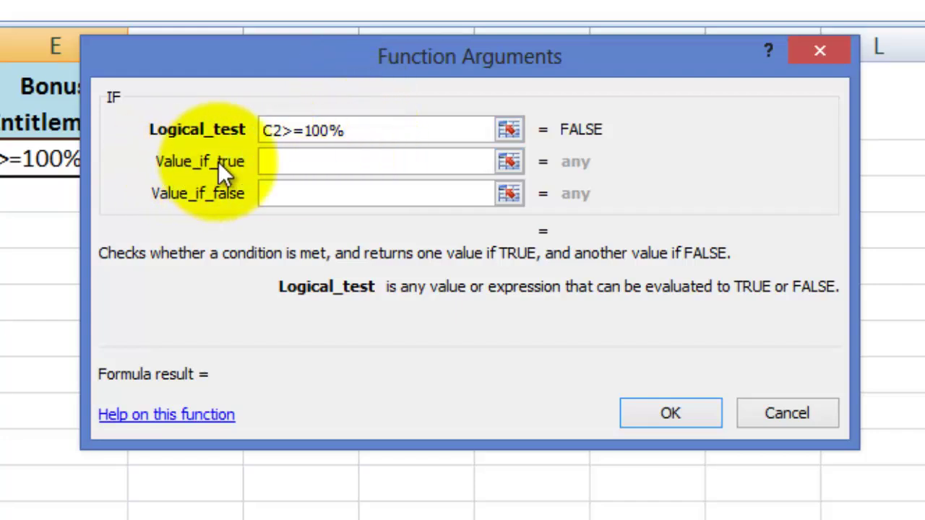
# - Make E2 return 'Bonus' when true and 'No Bonus' when false, then confirm
pyautogui.click(292, 160)
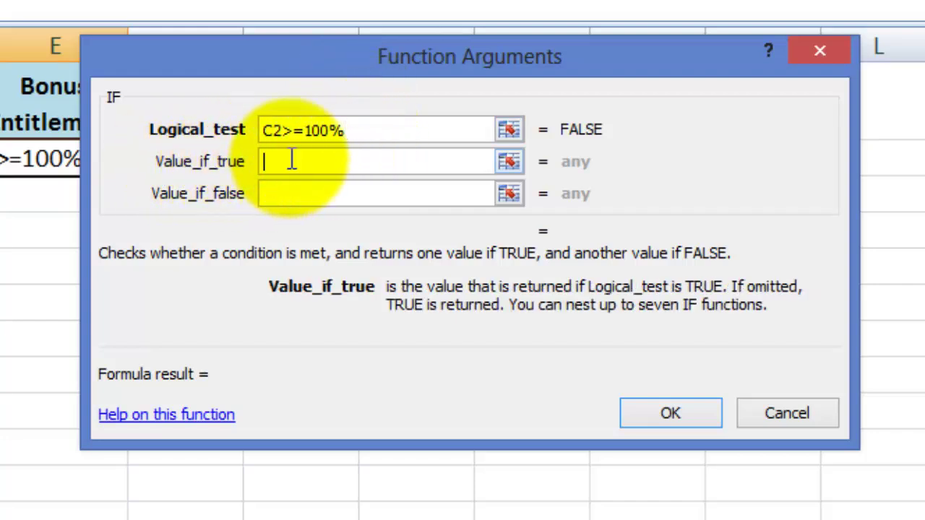
pyautogui.write('Bonus')
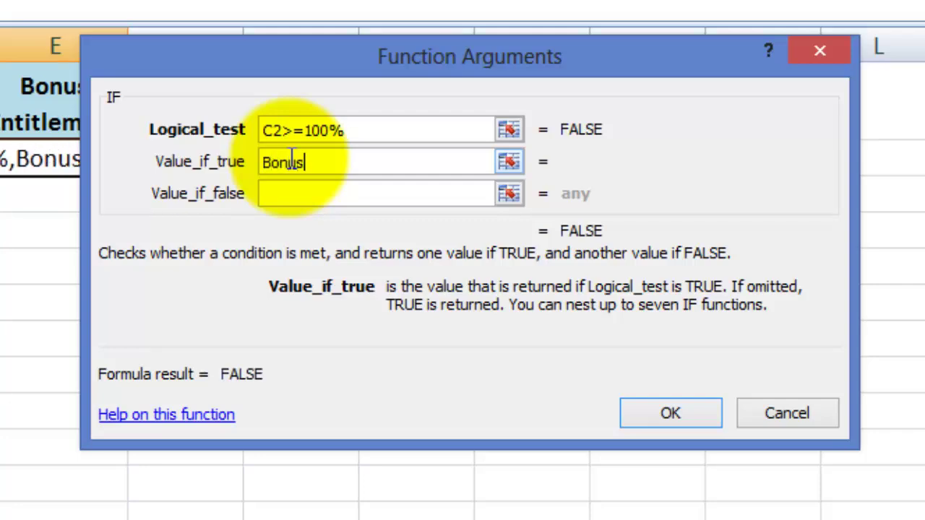
pyautogui.click(277, 196)
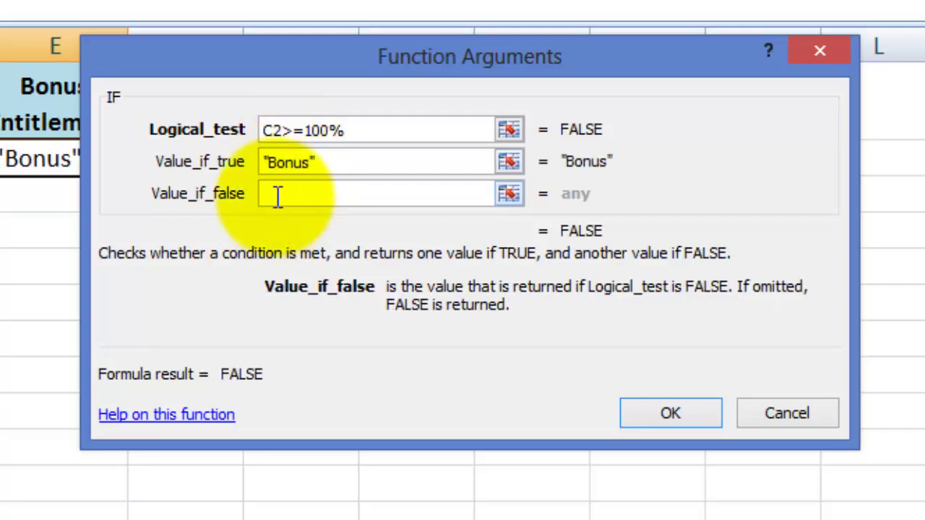
pyautogui.write('No Bonus')
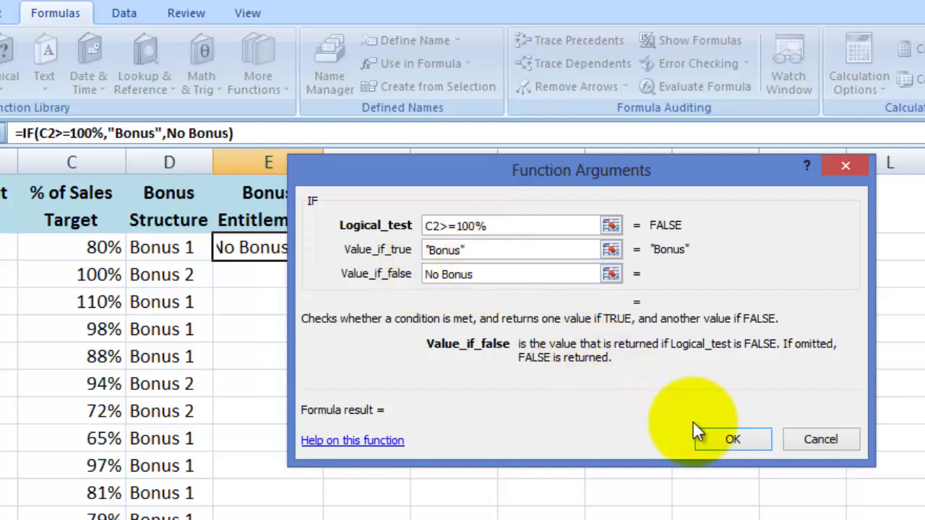
pyautogui.click(716, 441)
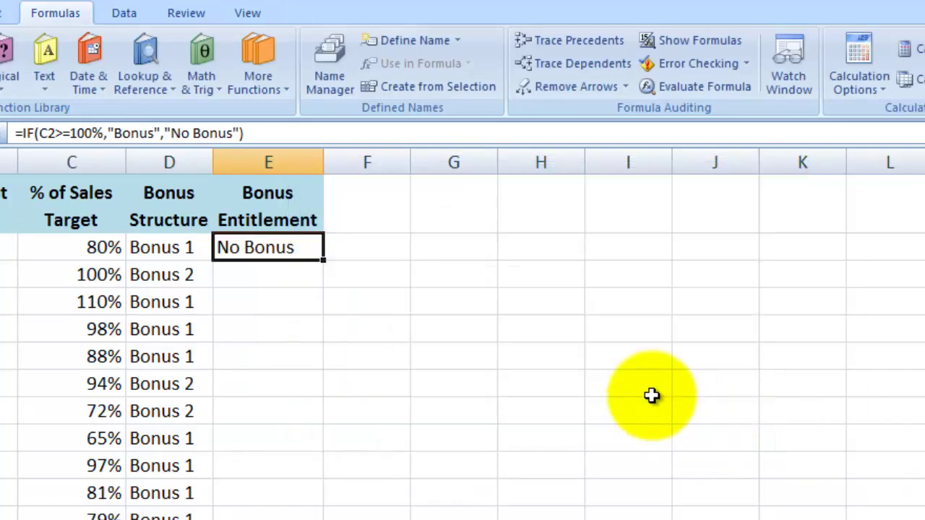
# - Copy E2's IF formula down the rest of the Bonus Entitlement column
pyautogui.doubleClick(326, 263)
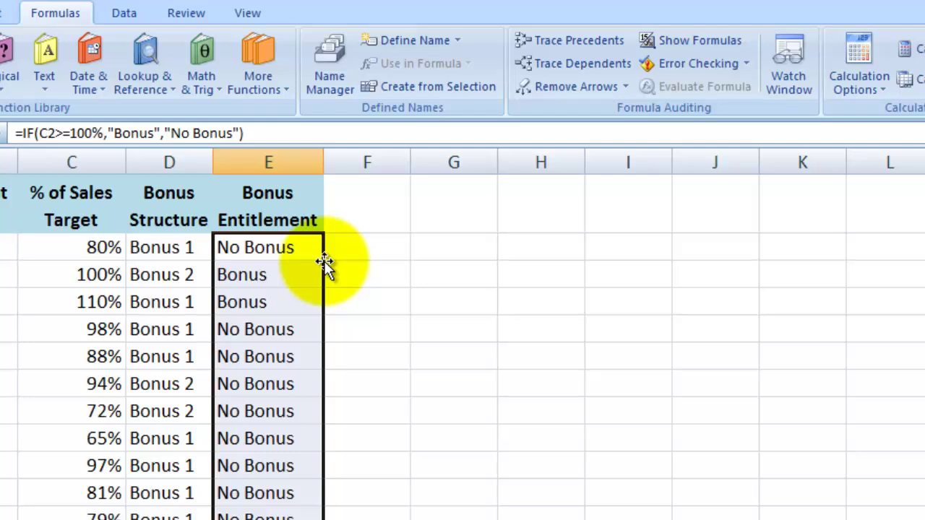